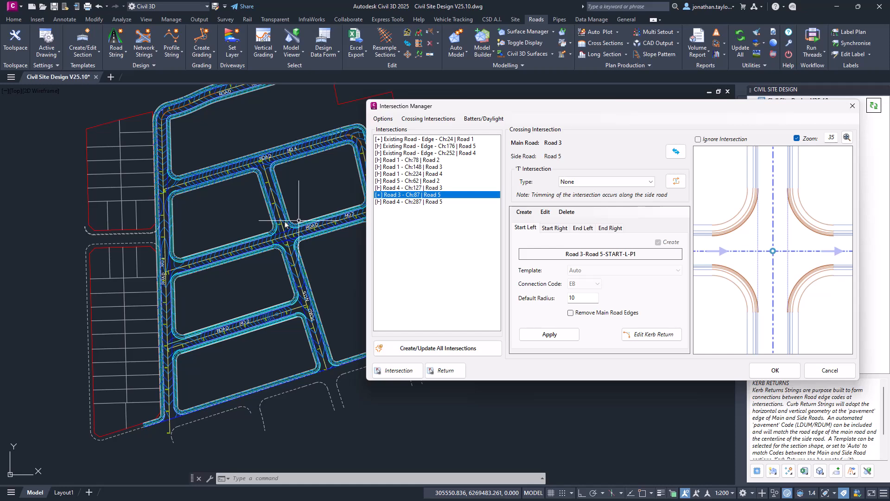
Set the Road 3 and Road 5 intersection to be ignored and turn the option off again to restore its kerb returns
{"action": "scroll", "coordinate": [290, 229], "scroll_direction": "up", "scroll_amount": 5}
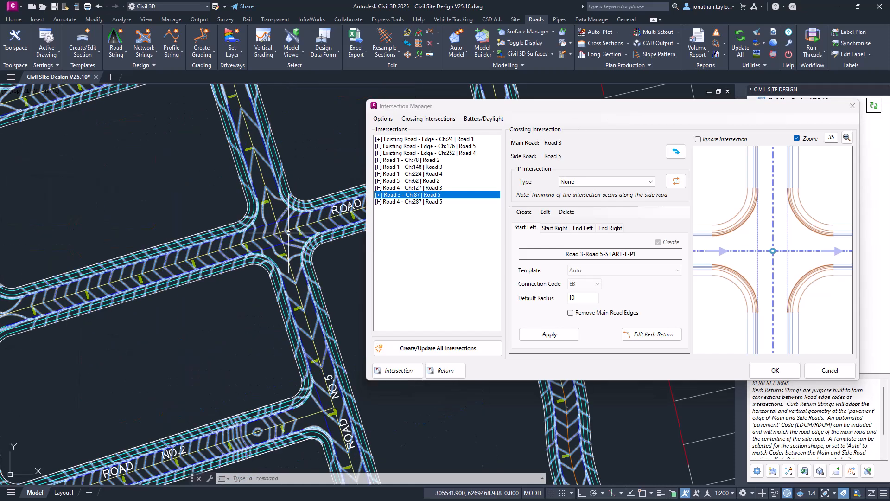
{"action": "scroll", "coordinate": [288, 232], "scroll_direction": "up", "scroll_amount": 4}
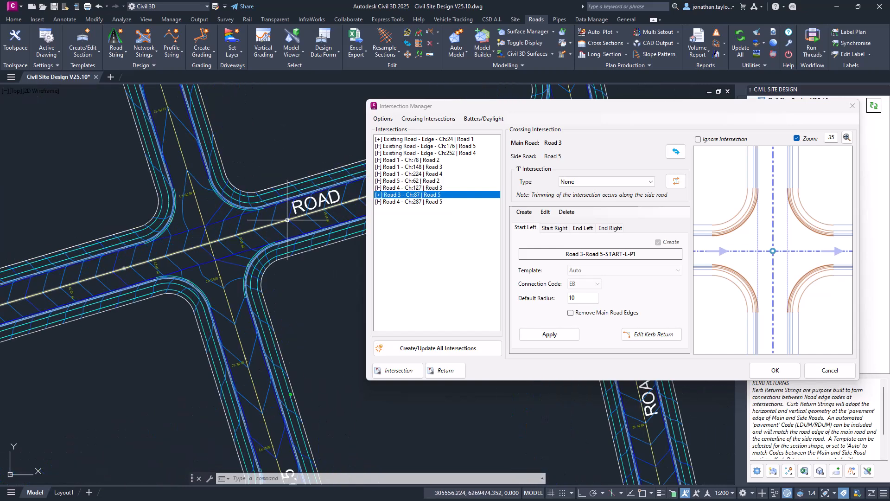
{"action": "scroll", "coordinate": [287, 220], "scroll_direction": "down", "scroll_amount": 2}
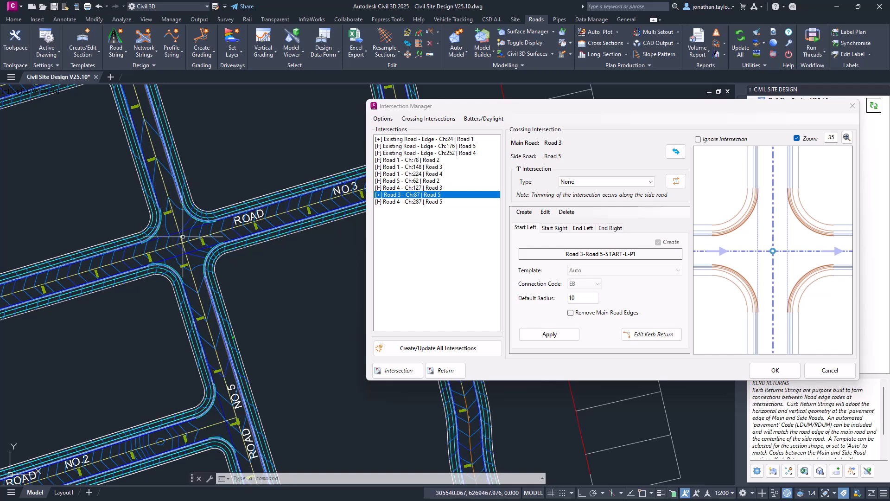
{"action": "scroll", "coordinate": [182, 237], "scroll_direction": "up", "scroll_amount": 3}
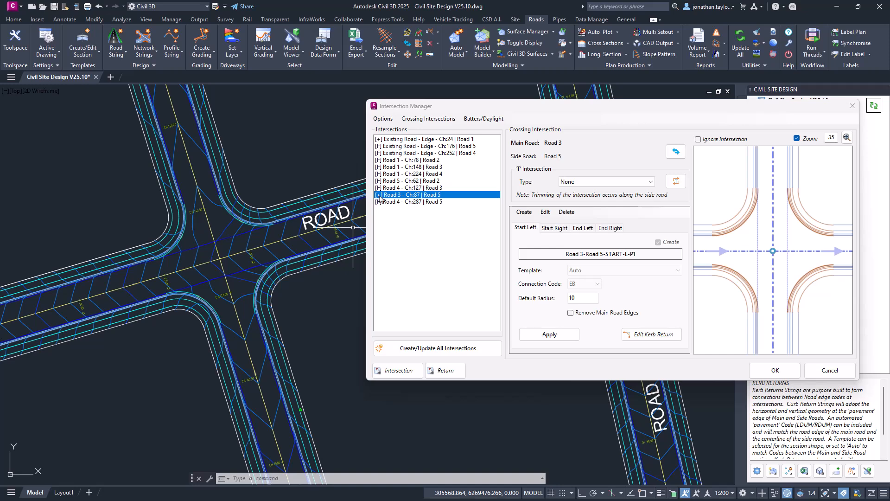
{"action": "left_click", "coordinate": [698, 139]}
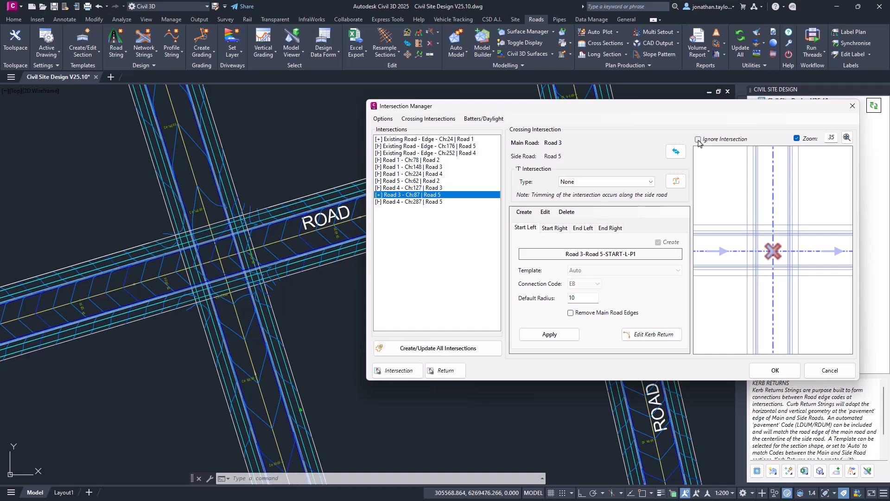
{"action": "left_click", "coordinate": [698, 139]}
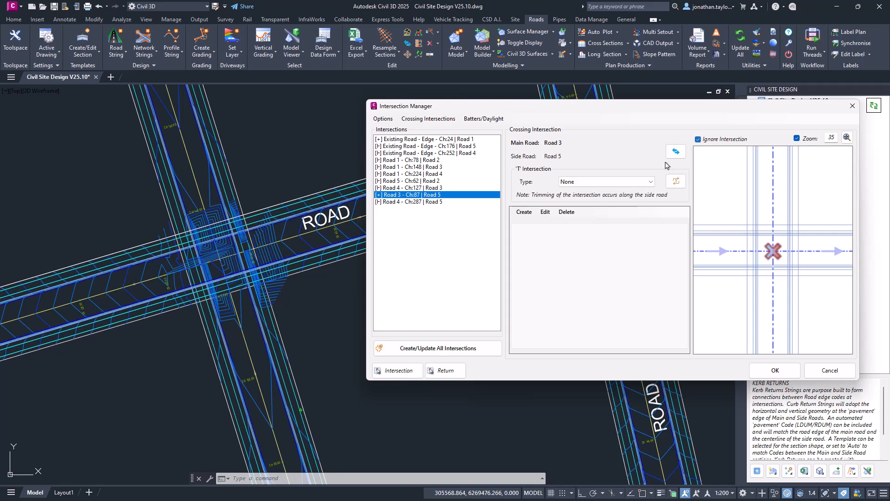
{"action": "left_click", "coordinate": [698, 140]}
{"action": "left_click", "coordinate": [698, 139]}
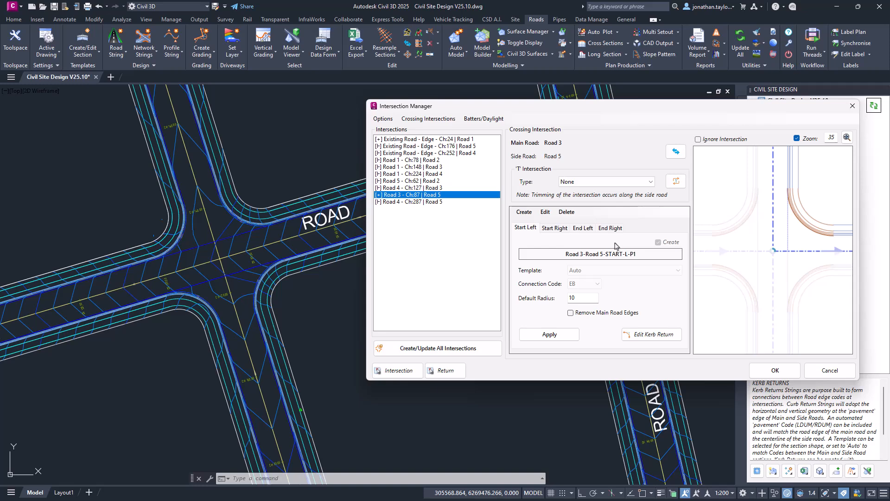
Swap the main and side roads at the Road 3 and Road 5 crossing so that Road 5 is the main road
{"action": "left_click", "coordinate": [674, 154]}
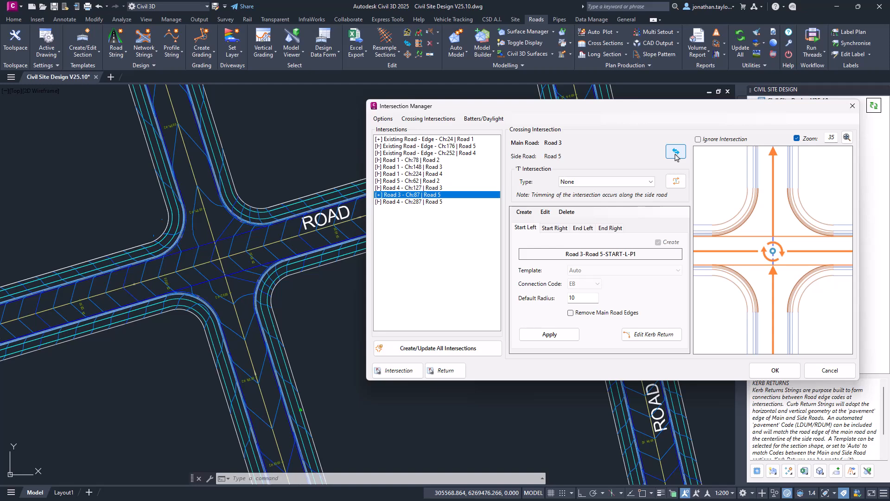
{"action": "left_click", "coordinate": [675, 154]}
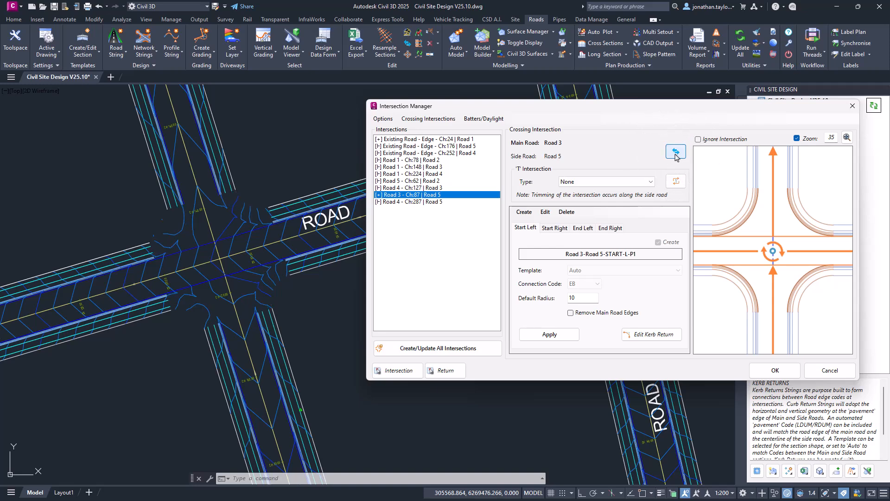
{"action": "left_click", "coordinate": [577, 335]}
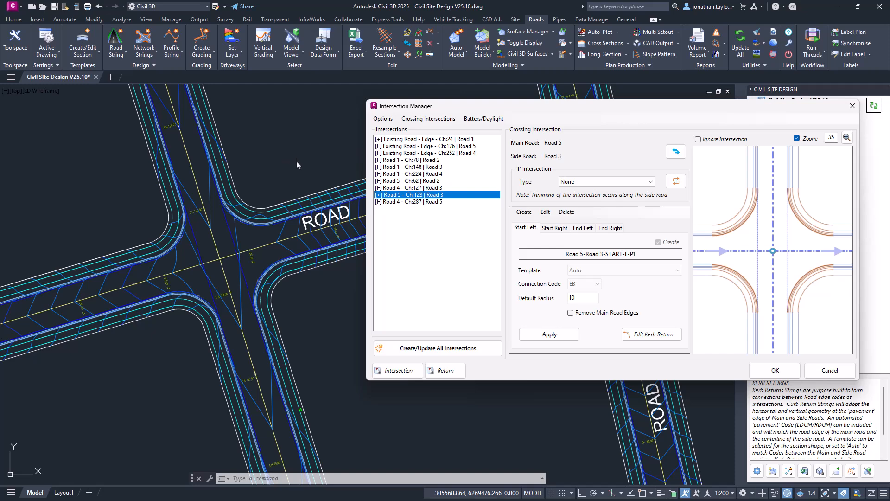
Pick the Existing Road - Edge and Road 1 intersection in the drawing and apply the 'T' intersection type None
{"action": "left_click", "coordinate": [398, 370]}
{"action": "left_click", "coordinate": [408, 374]}
{"action": "scroll", "coordinate": [299, 220], "scroll_direction": "down", "scroll_amount": 6}
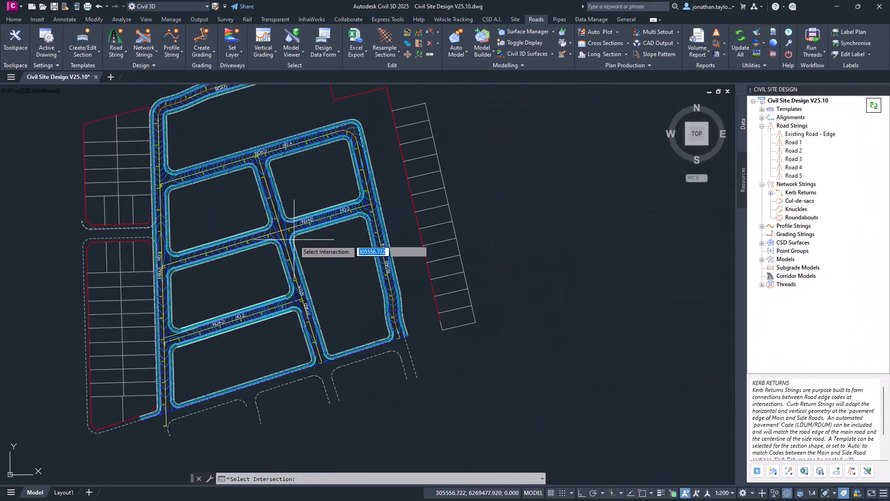
{"action": "middle_click_drag", "start_coordinate": [263, 312], "coordinate": [356, 186]}
{"action": "scroll", "coordinate": [260, 293], "scroll_direction": "up", "scroll_amount": 6}
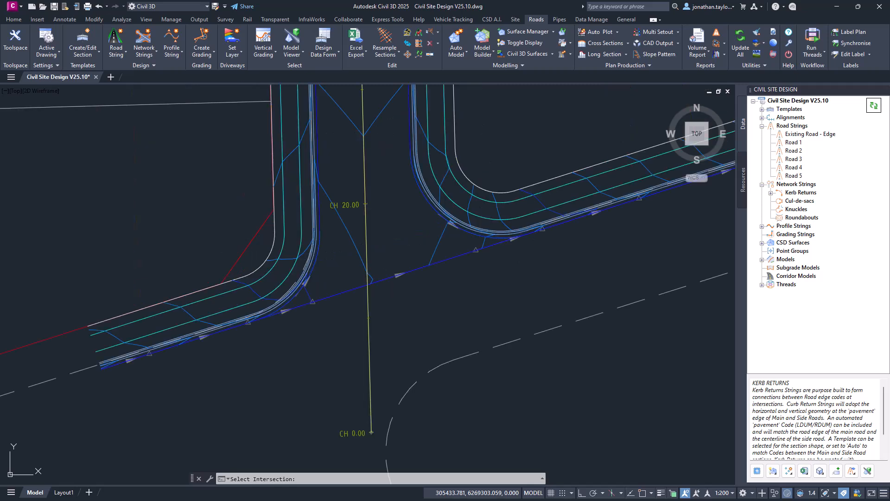
{"action": "left_click", "coordinate": [288, 266]}
{"action": "middle_click_drag", "start_coordinate": [356, 237], "coordinate": [172, 229]}
{"action": "scroll", "coordinate": [218, 251], "scroll_direction": "down", "scroll_amount": 3}
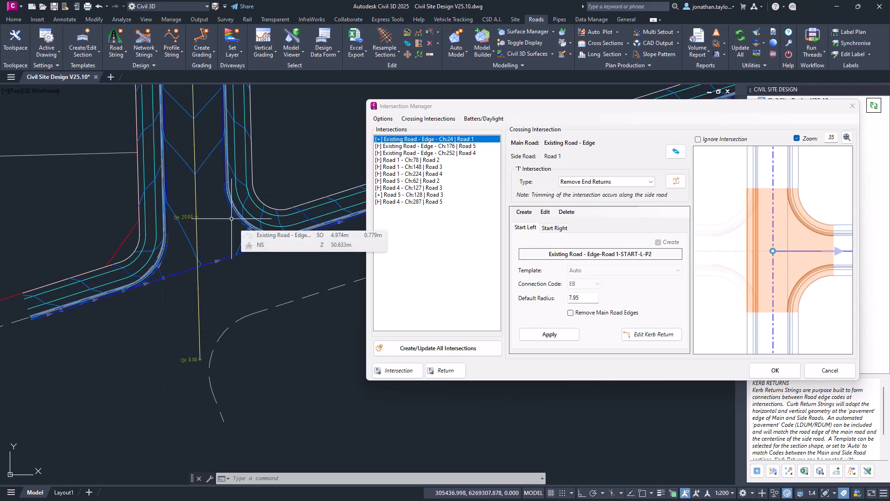
{"action": "left_click", "coordinate": [592, 185]}
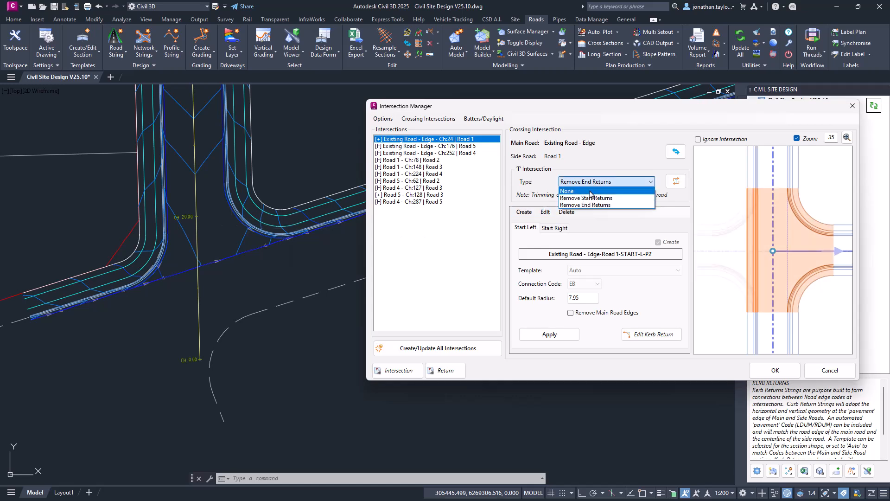
{"action": "left_click", "coordinate": [590, 191]}
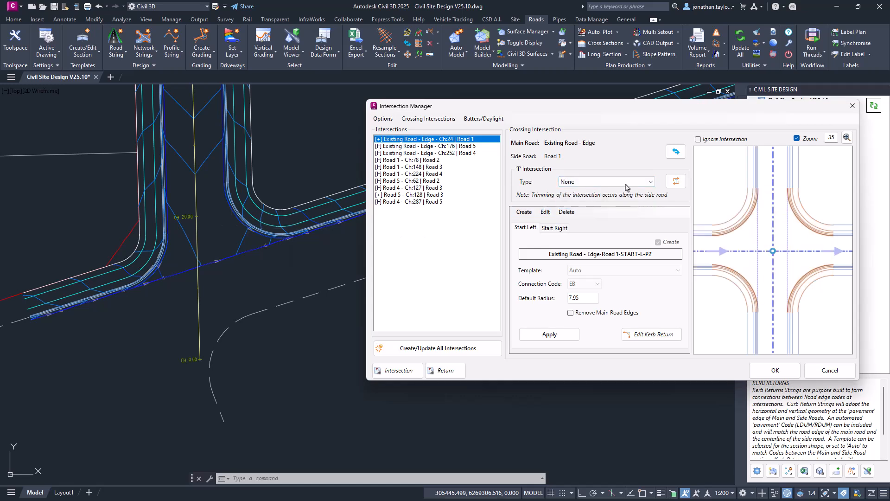
{"action": "left_click", "coordinate": [676, 182]}
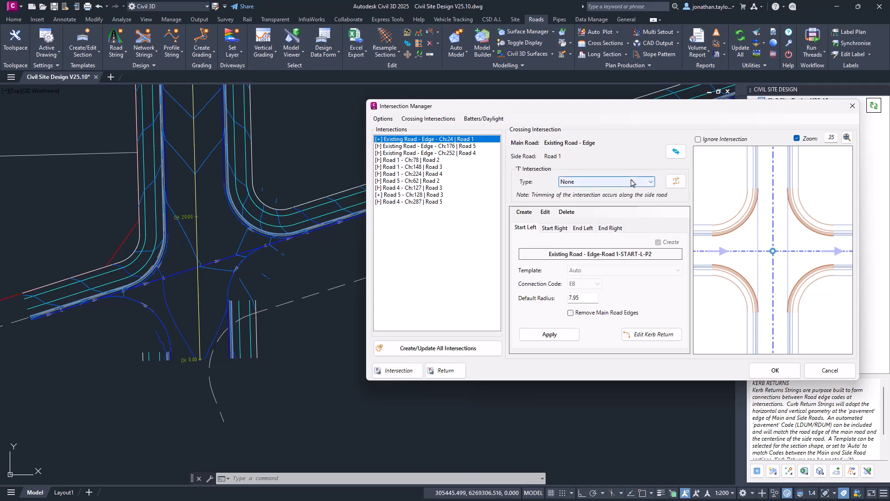
Try the automatic 'T' setup by distance on the crossing intersections
{"action": "left_click", "coordinate": [439, 120]}
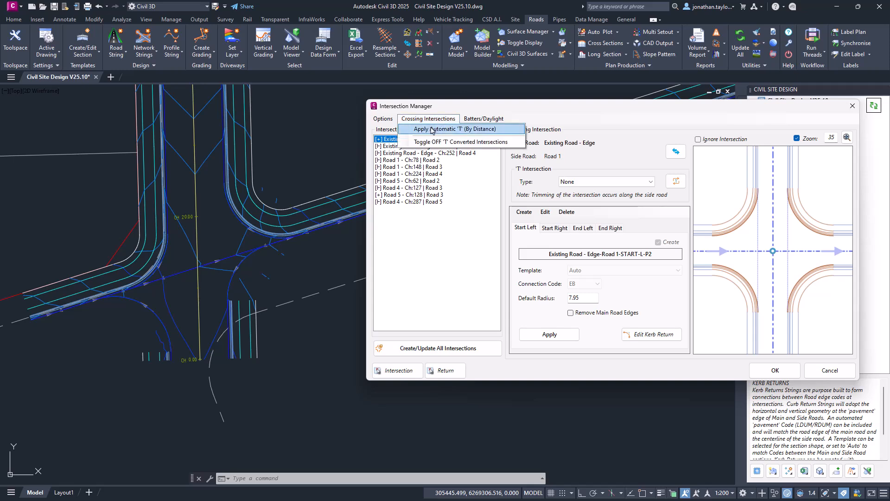
{"action": "left_click", "coordinate": [448, 130]}
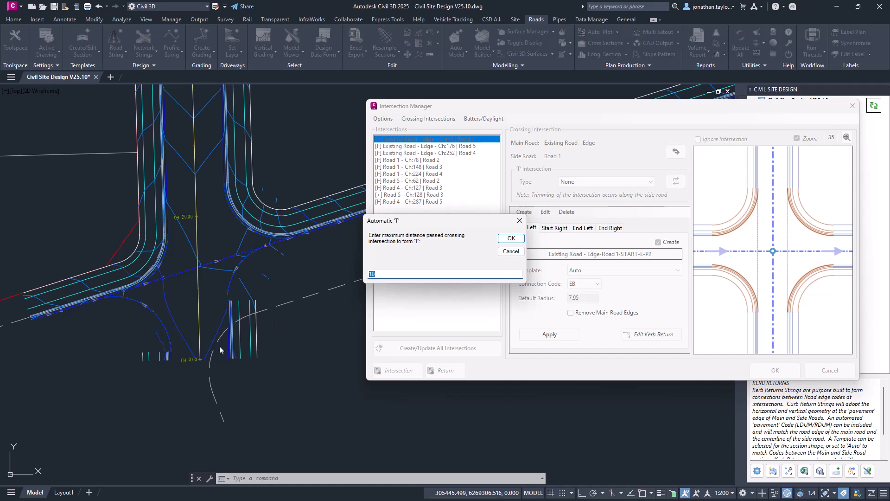
{"action": "type", "text": "1"}
{"action": "left_click", "coordinate": [510, 252]}
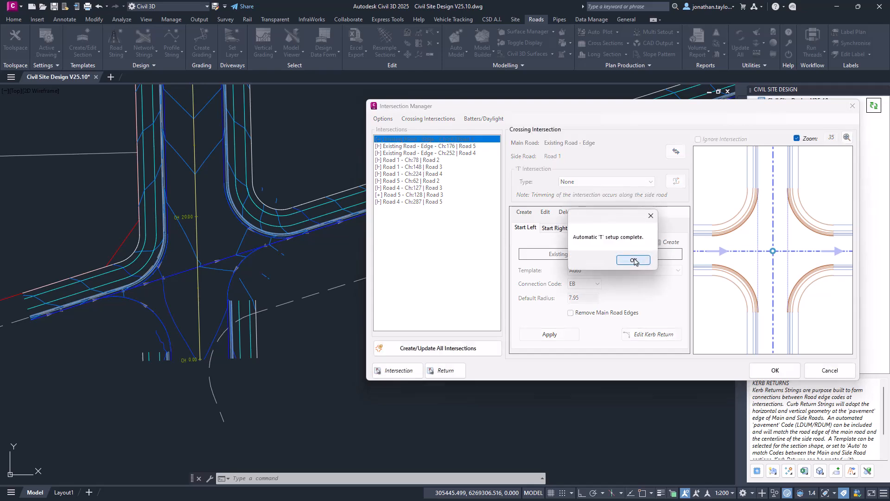
{"action": "left_click", "coordinate": [633, 260]}
Choose Remove End Returns as the 'T' type for the Existing Road - Edge and Road 1 intersection
{"action": "left_click", "coordinate": [580, 183]}
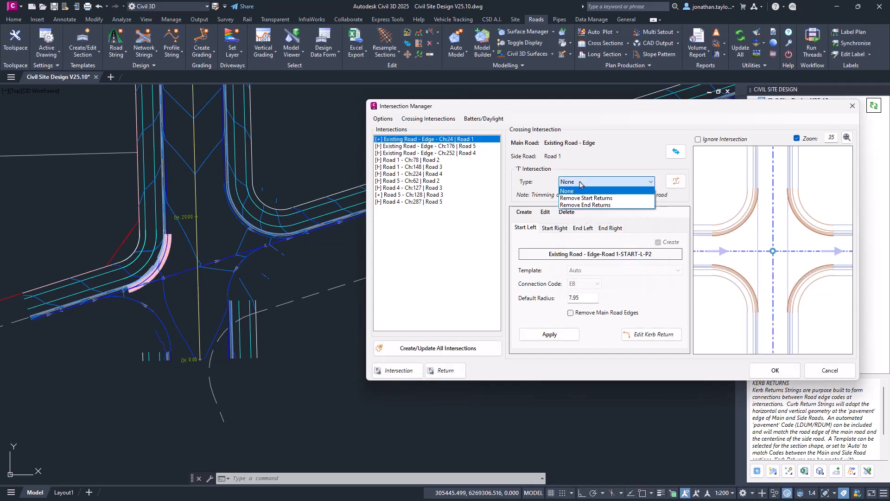
{"action": "left_click", "coordinate": [586, 205]}
{"action": "left_click", "coordinate": [675, 181]}
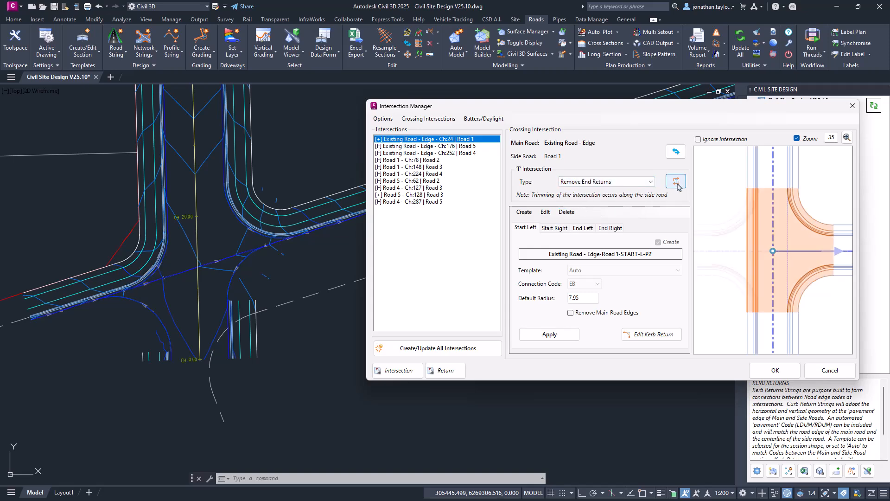
Convert the Existing Road - Edge and Road 1 crossing to a 'T' with Remove Start Returns
{"action": "left_click", "coordinate": [628, 182]}
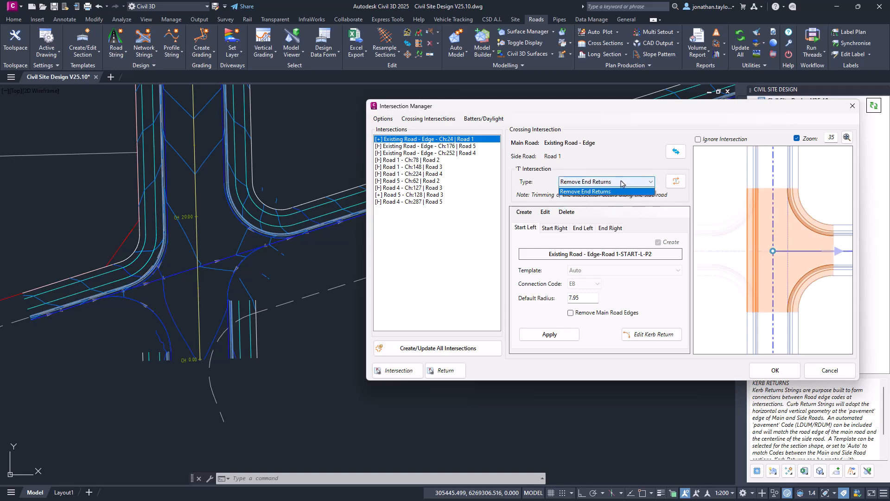
{"action": "left_click", "coordinate": [616, 198]}
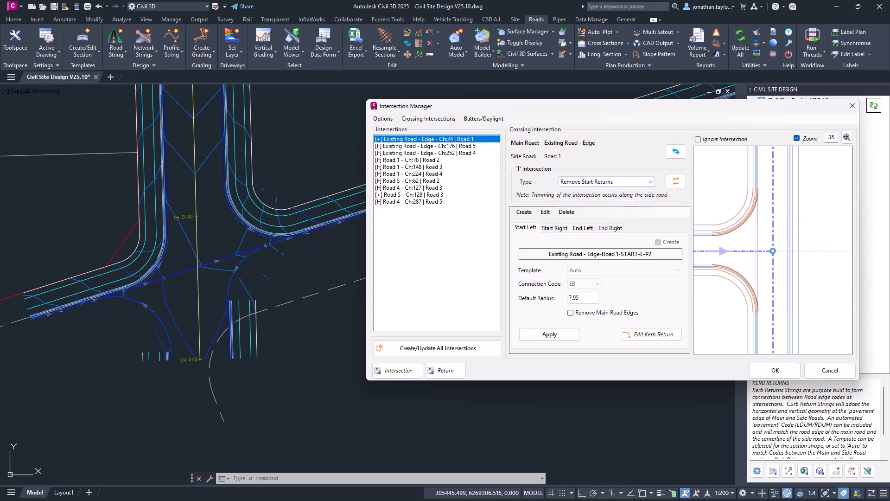
{"action": "left_click", "coordinate": [212, 270]}
{"action": "scroll", "coordinate": [211, 269], "scroll_direction": "down", "scroll_amount": 3}
{"action": "mouse_move", "coordinate": [247, 207]}
{"action": "middle_mouse_down"}
{"action": "mouse_move", "coordinate": [234, 262]}
{"action": "mouse_move", "coordinate": [247, 334]}
{"action": "middle_mouse_up"}
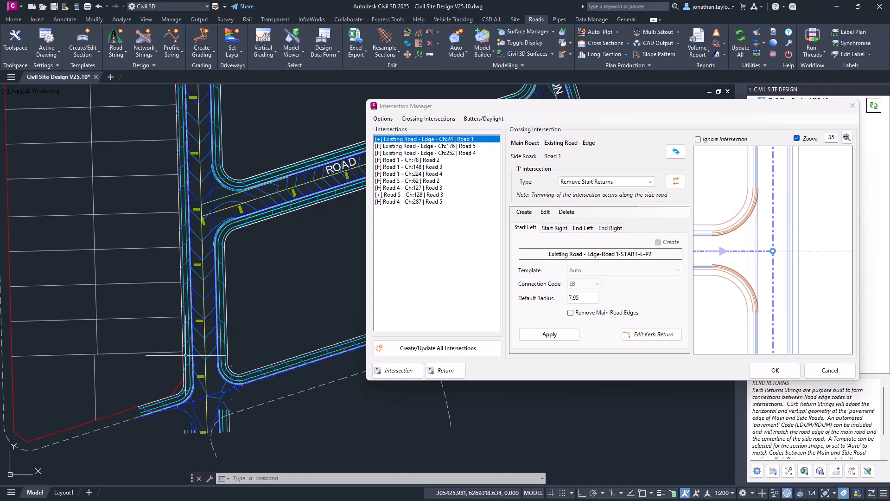
{"action": "scroll", "coordinate": [229, 270], "scroll_direction": "down", "scroll_amount": 2}
{"action": "middle_click_drag", "start_coordinate": [229, 270], "coordinate": [213, 332]}
{"action": "mouse_move", "coordinate": [231, 241]}
{"action": "middle_mouse_down"}
{"action": "mouse_move", "coordinate": [249, 302]}
{"action": "mouse_move", "coordinate": [243, 163]}
{"action": "middle_mouse_up"}
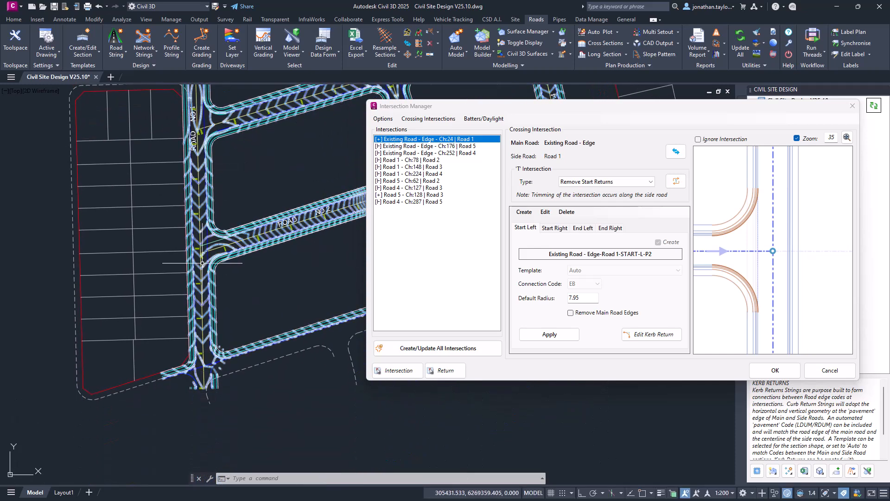
{"action": "scroll", "coordinate": [197, 274], "scroll_direction": "up", "scroll_amount": 2}
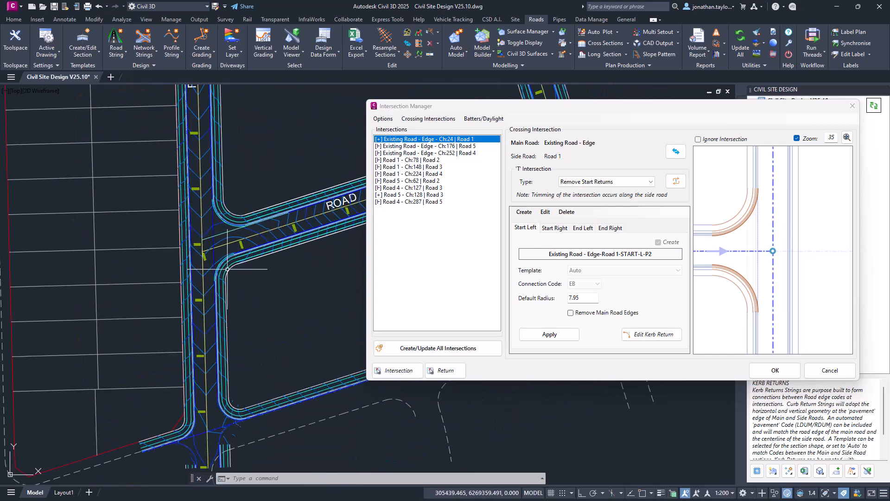
{"action": "middle_click_drag", "start_coordinate": [240, 347], "coordinate": [254, 262]}
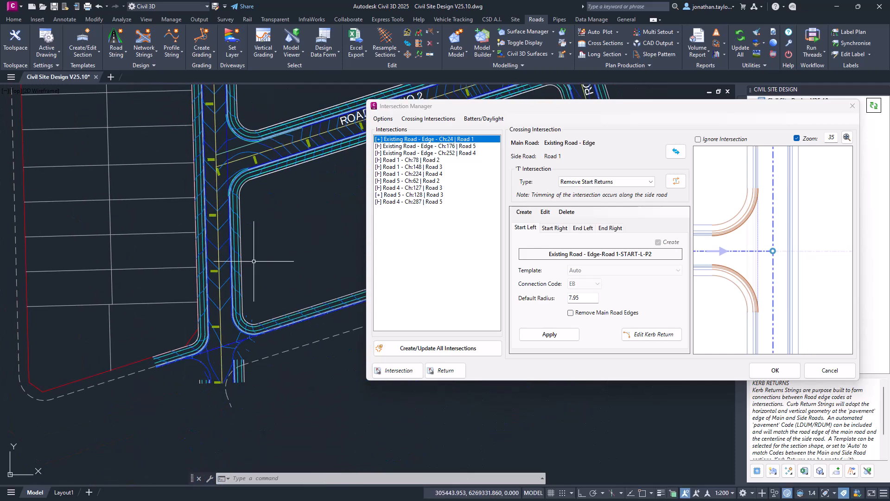
{"action": "left_click", "coordinate": [676, 183]}
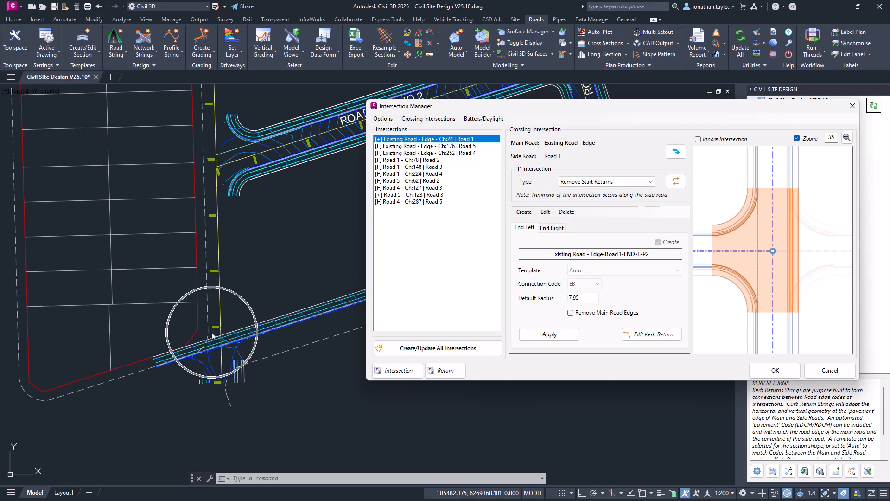
Change the Existing Road - Edge and Road 1 'T' type to Remove End Returns and apply it to the model
{"action": "left_click", "coordinate": [592, 184]}
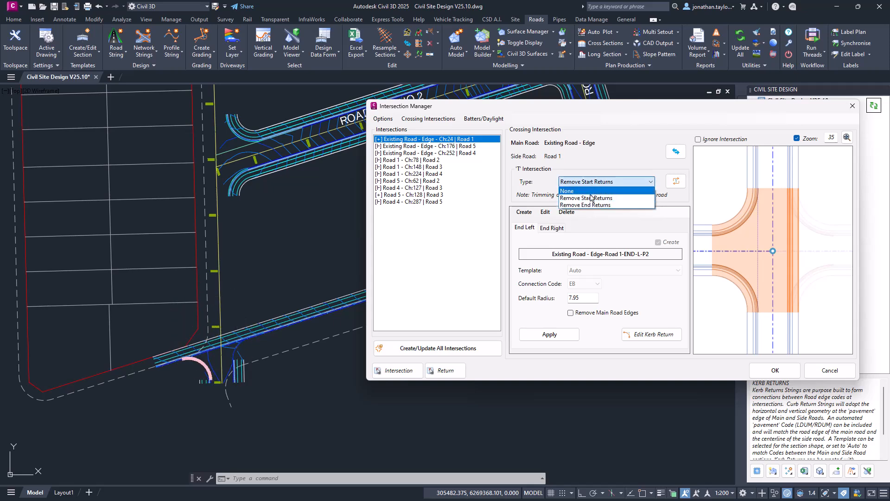
{"action": "left_click", "coordinate": [592, 203]}
{"action": "left_click", "coordinate": [674, 184]}
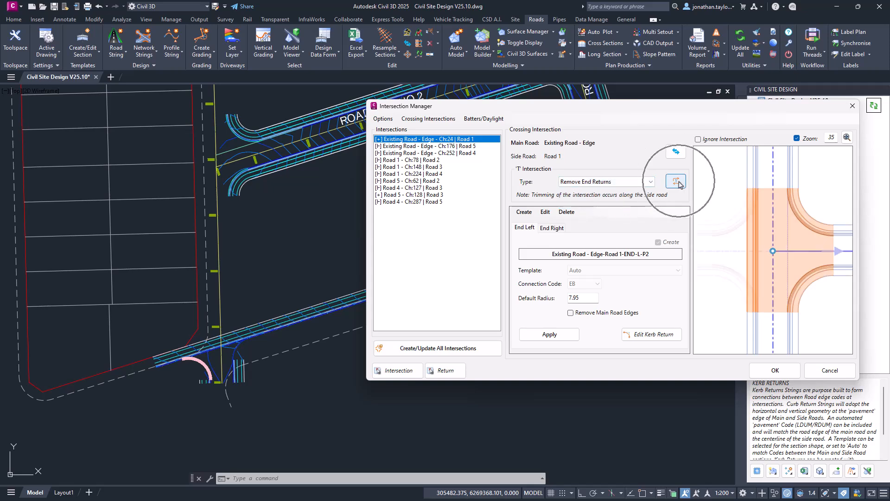
{"action": "left_click", "coordinate": [677, 182]}
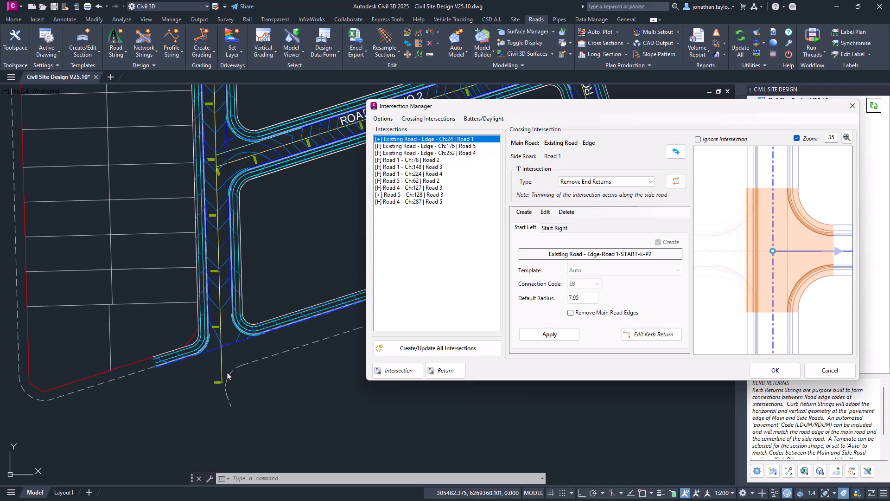
Toggle off all 'T' converted intersections and acknowledge the message
{"action": "scroll", "coordinate": [236, 345], "scroll_direction": "up", "scroll_amount": 4}
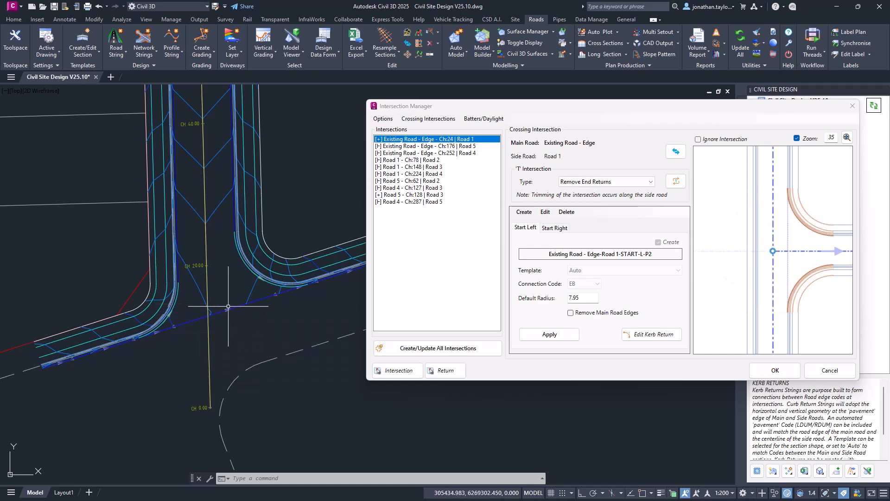
{"action": "left_click", "coordinate": [438, 121]}
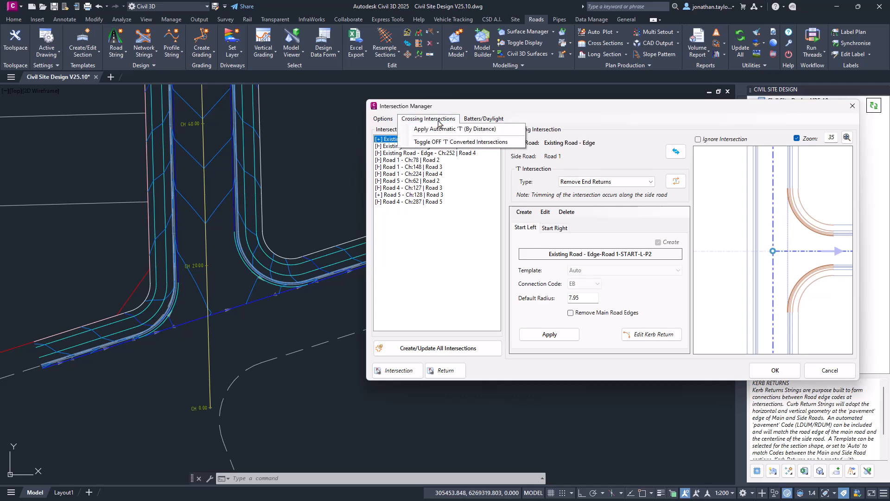
{"action": "left_click", "coordinate": [448, 142]}
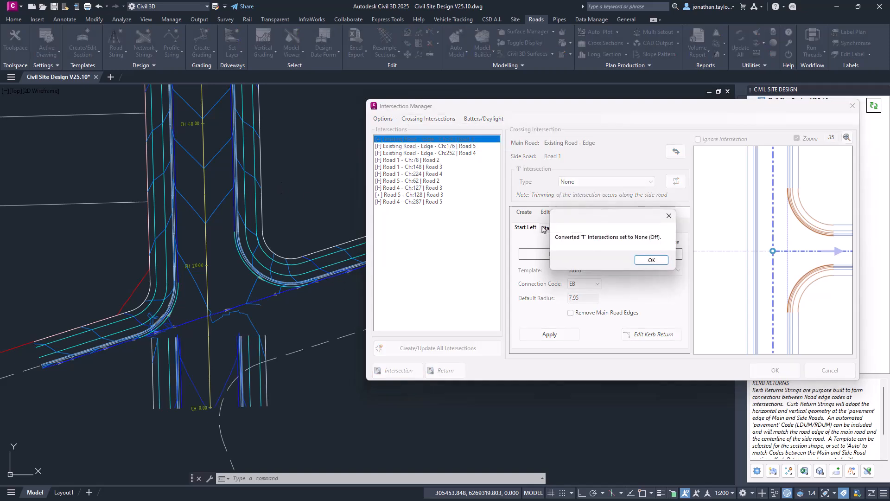
{"action": "left_click", "coordinate": [650, 259]}
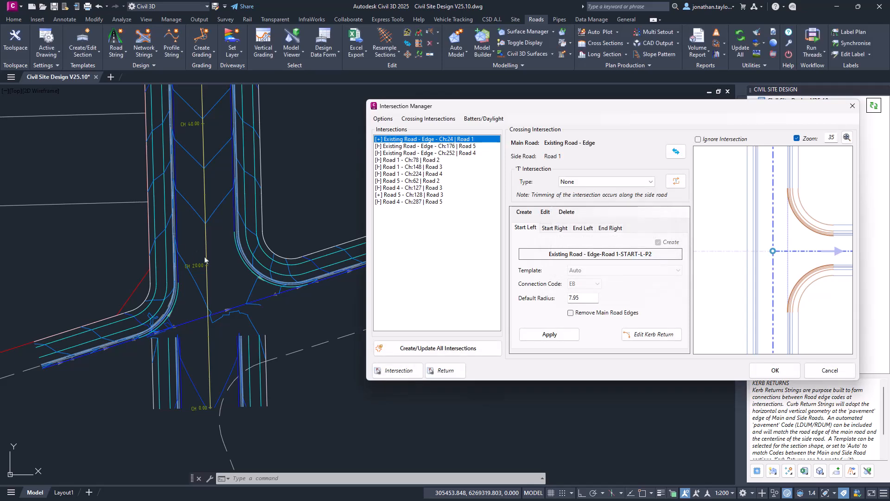